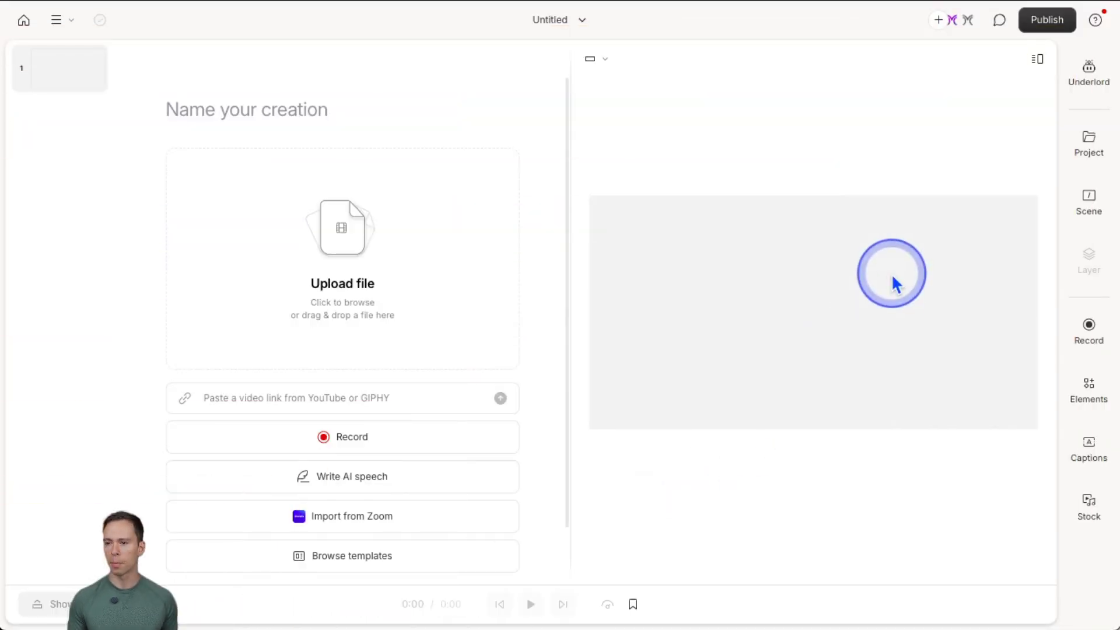
Close the empty untitled project and return to the Projects home page.
click(1093, 348)
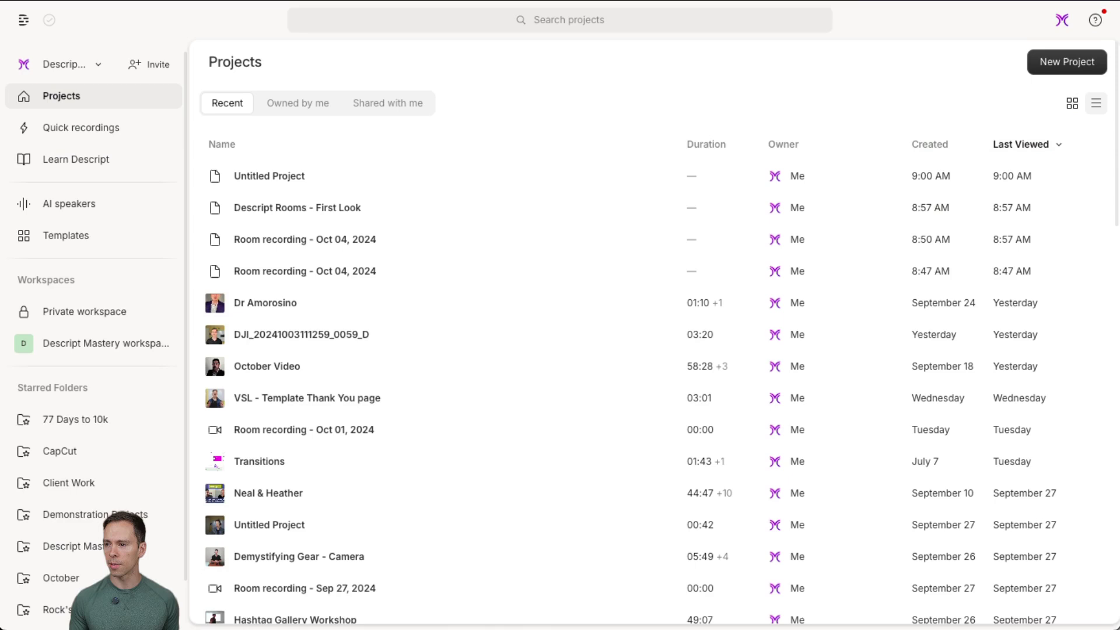
Start a new project using Record with others in Descript Rooms.
click(1063, 74)
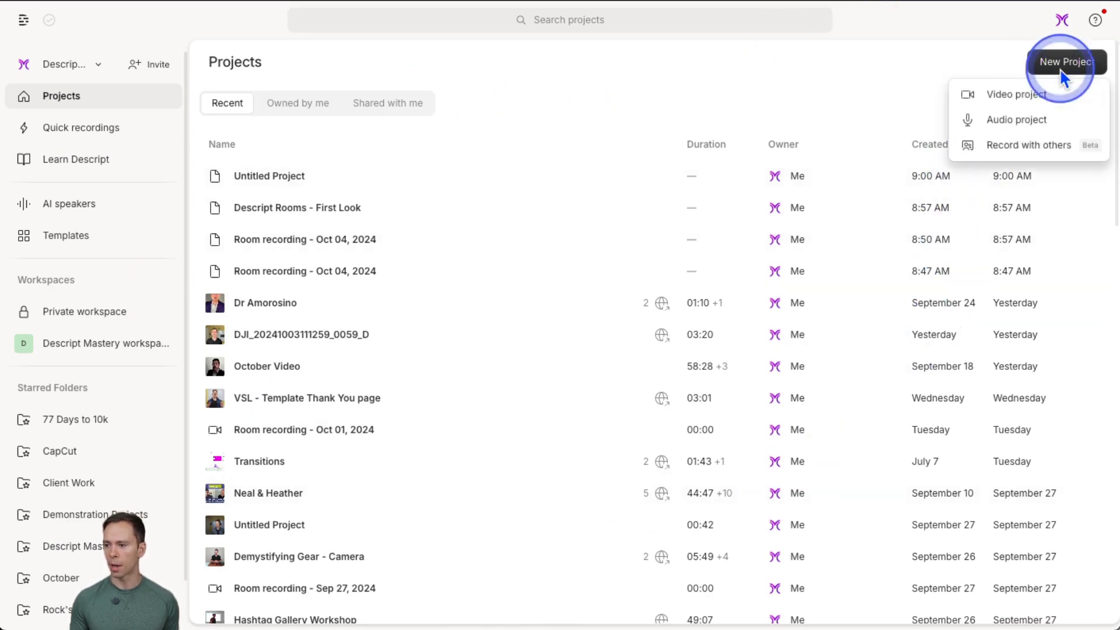
click(1001, 156)
click(648, 203)
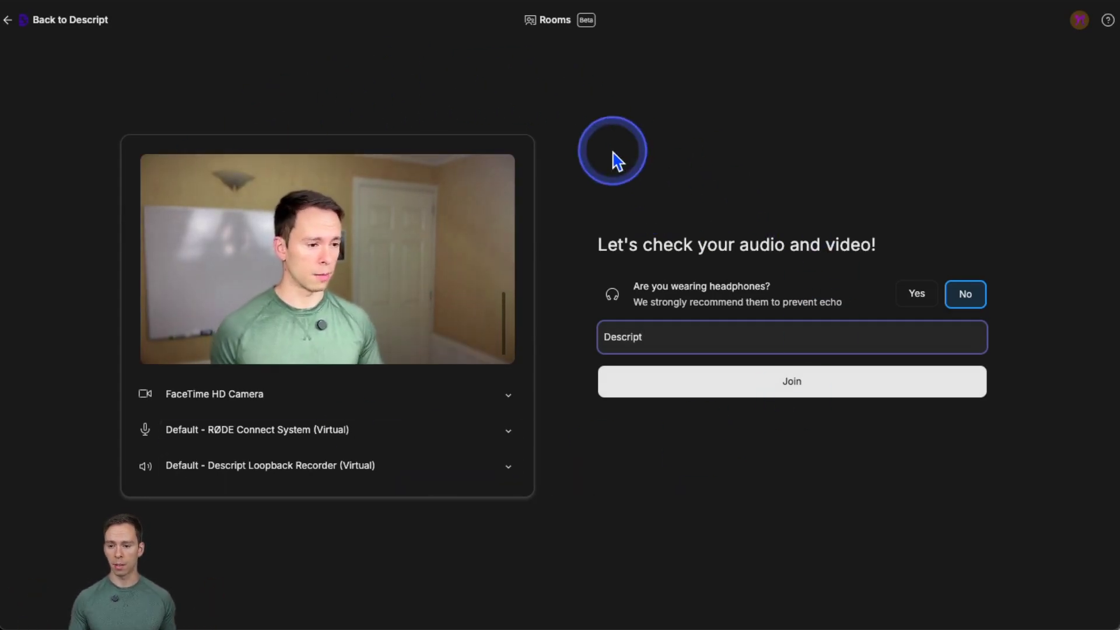
Keep the FaceTime HD Camera and the RØDE microphone as the room devices.
click(323, 399)
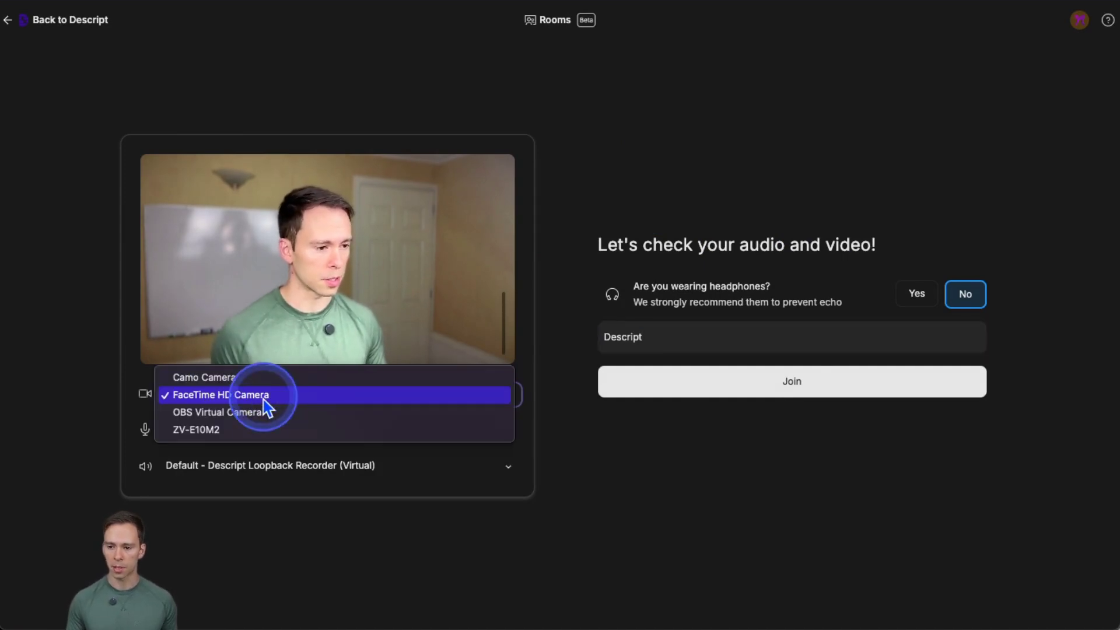
click(263, 395)
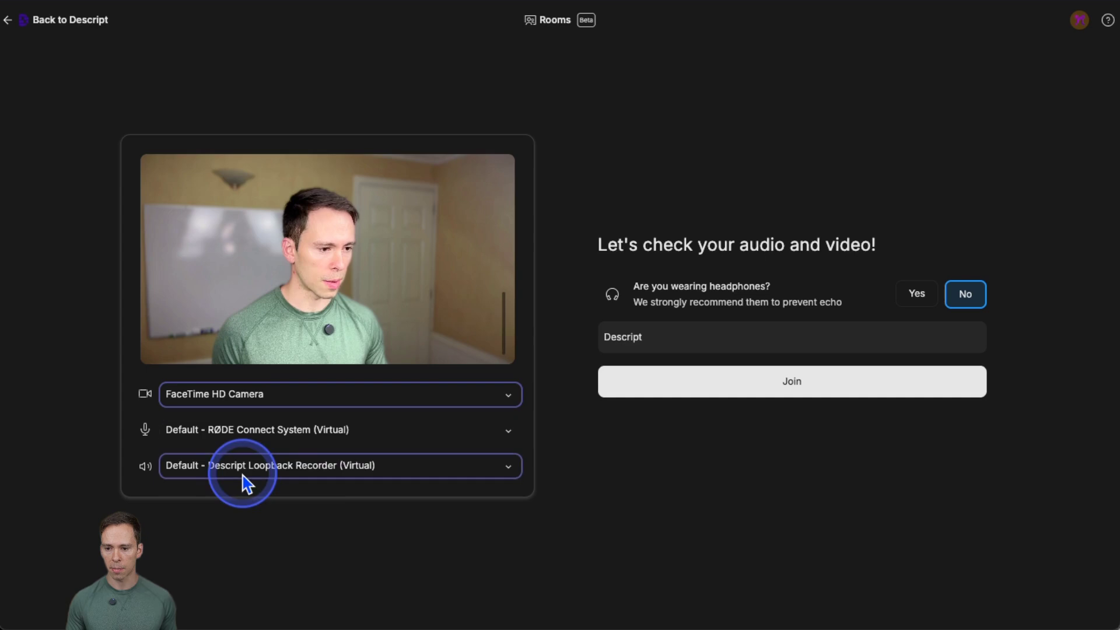
click(274, 435)
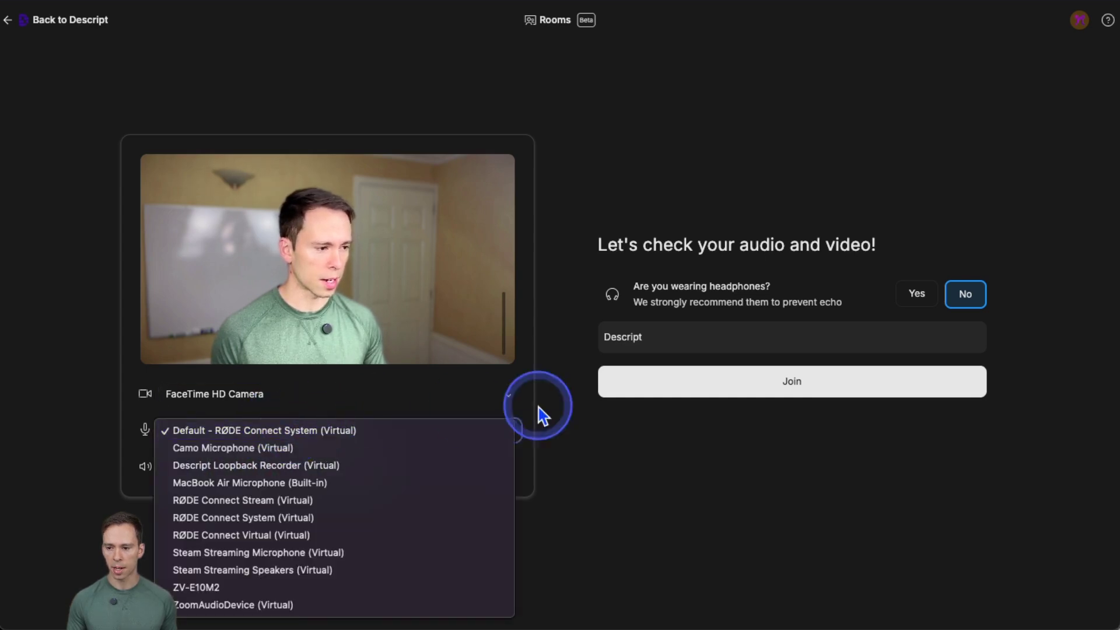
click(735, 460)
Replace the existing display name with the host's name.
click(650, 337)
double_click(649, 337)
text(Ross)
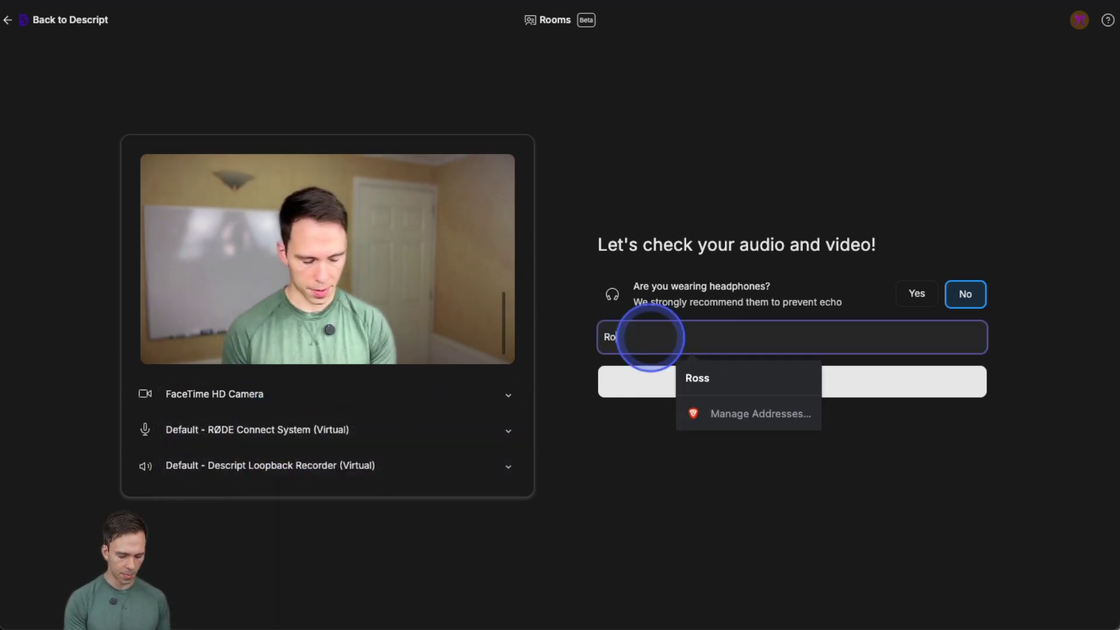
click(673, 553)
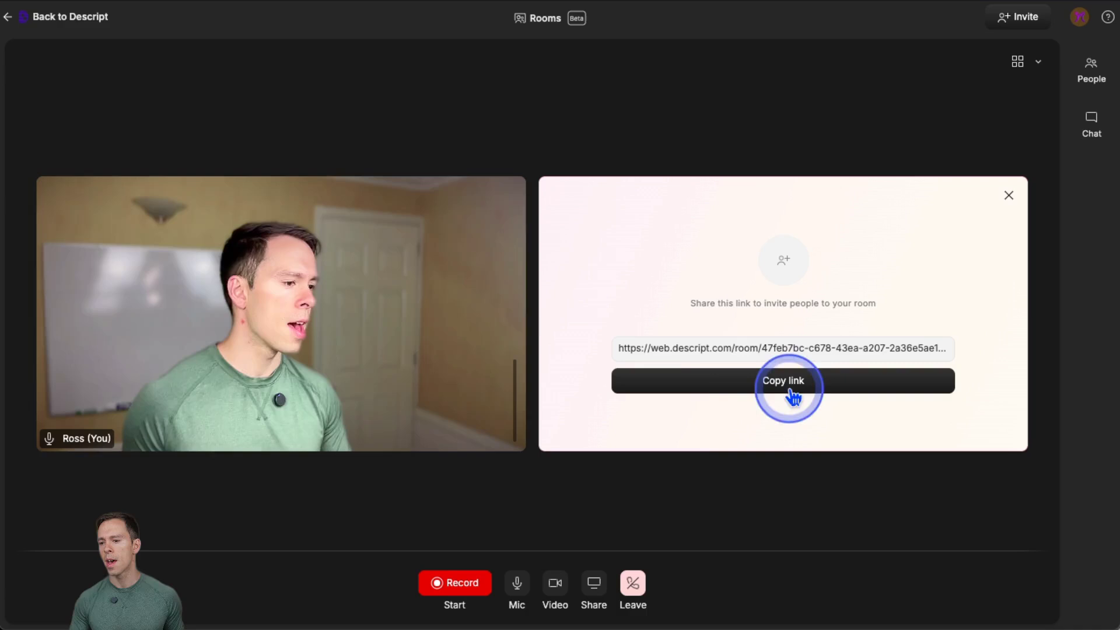
Copy the room's invite link so the phone guest can join.
click(699, 348)
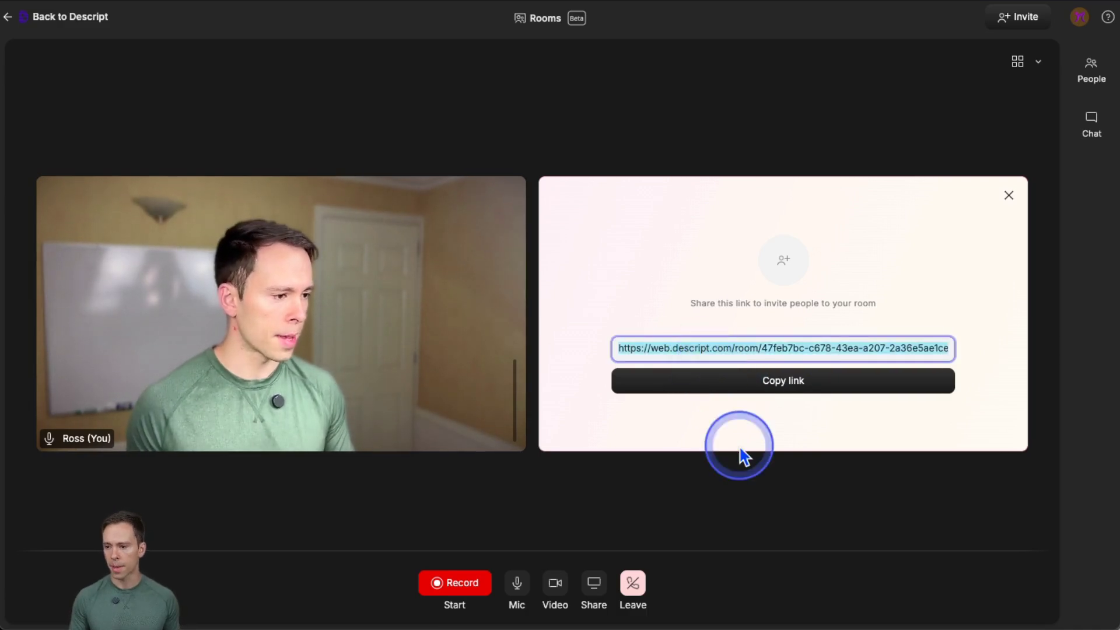
click(768, 382)
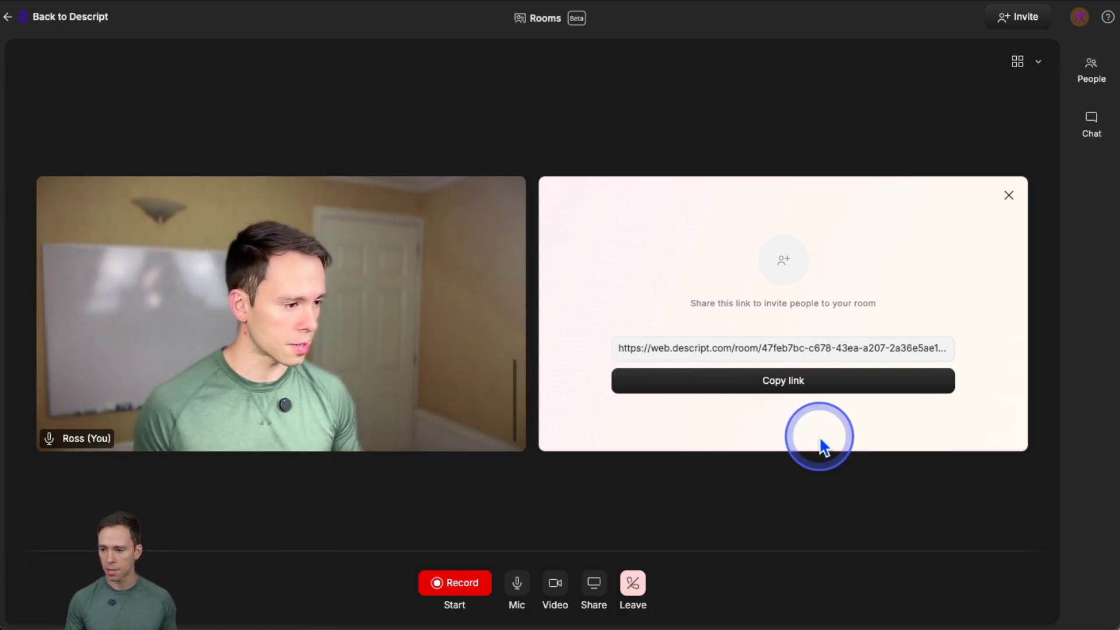
click(806, 424)
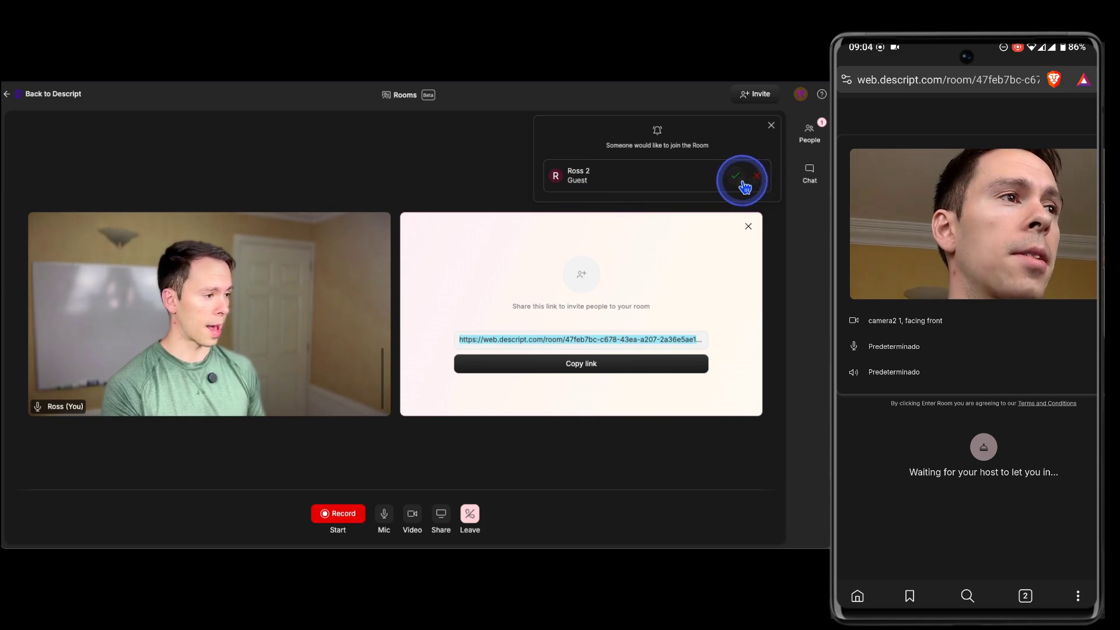
Admit the phone guest, mute the host's microphone, and review the camera options.
click(736, 177)
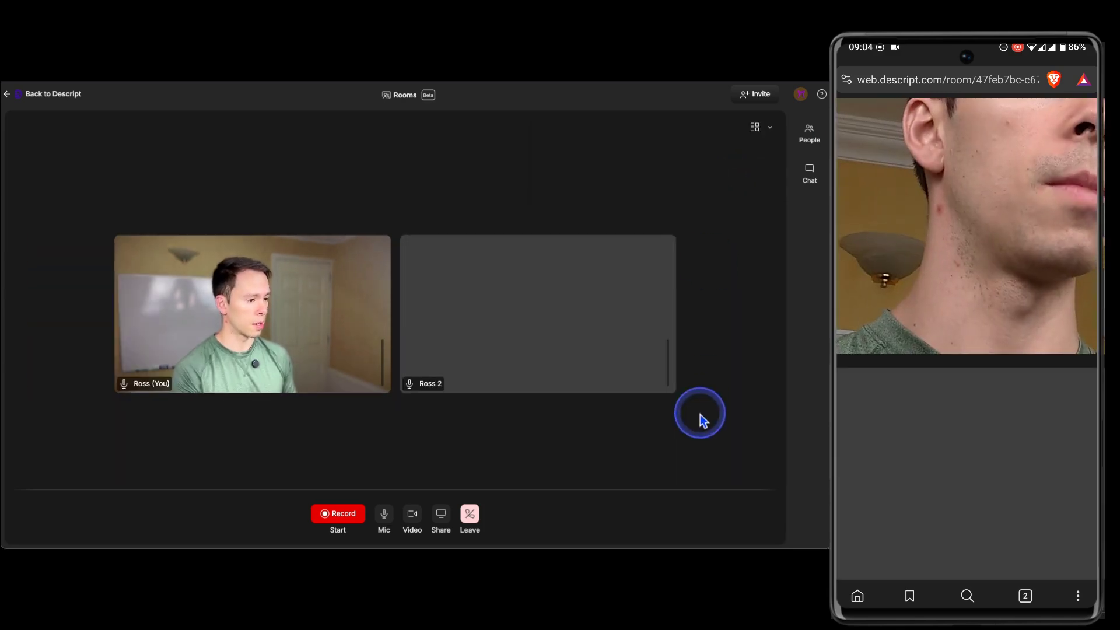
click(387, 512)
click(521, 356)
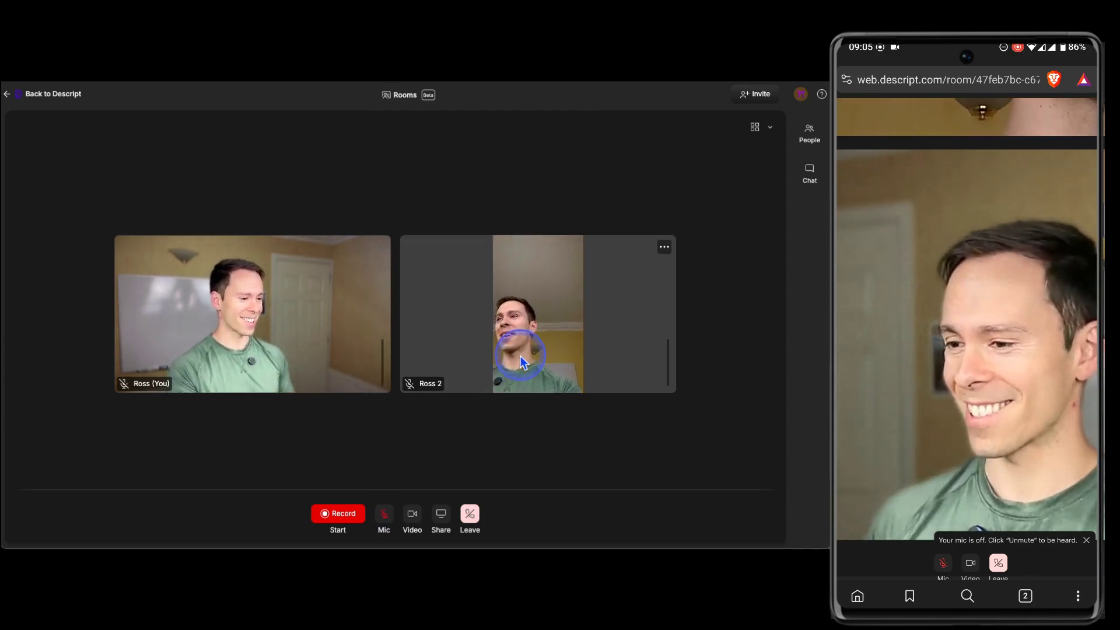
click(416, 513)
click(442, 515)
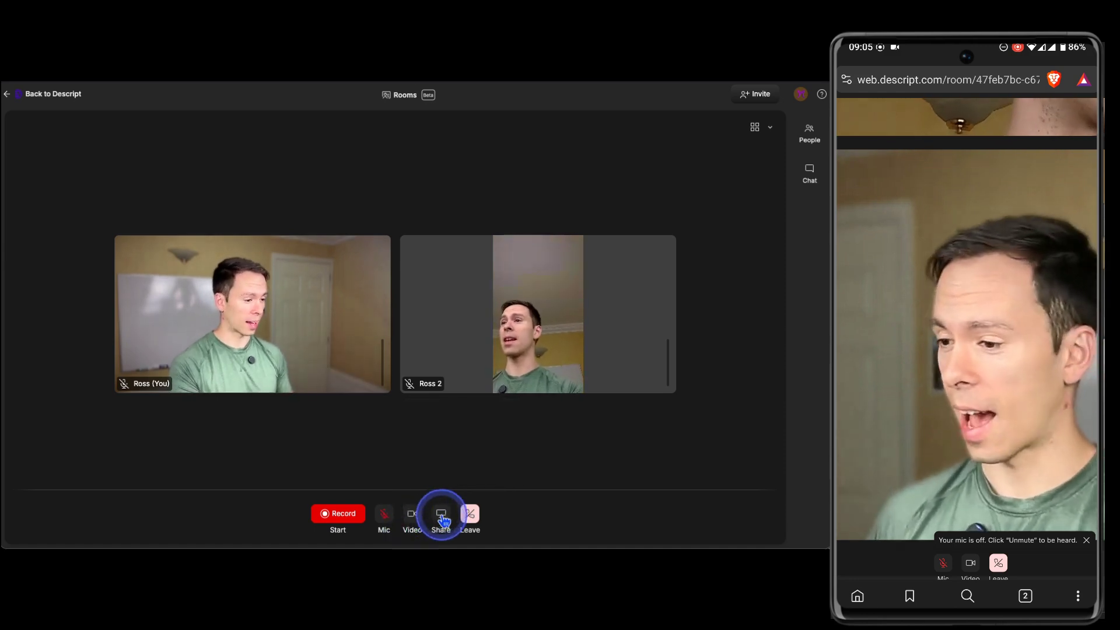
Switch the room to Speaker layout, trying 1:1 before returning to 16:9 tiles.
click(761, 129)
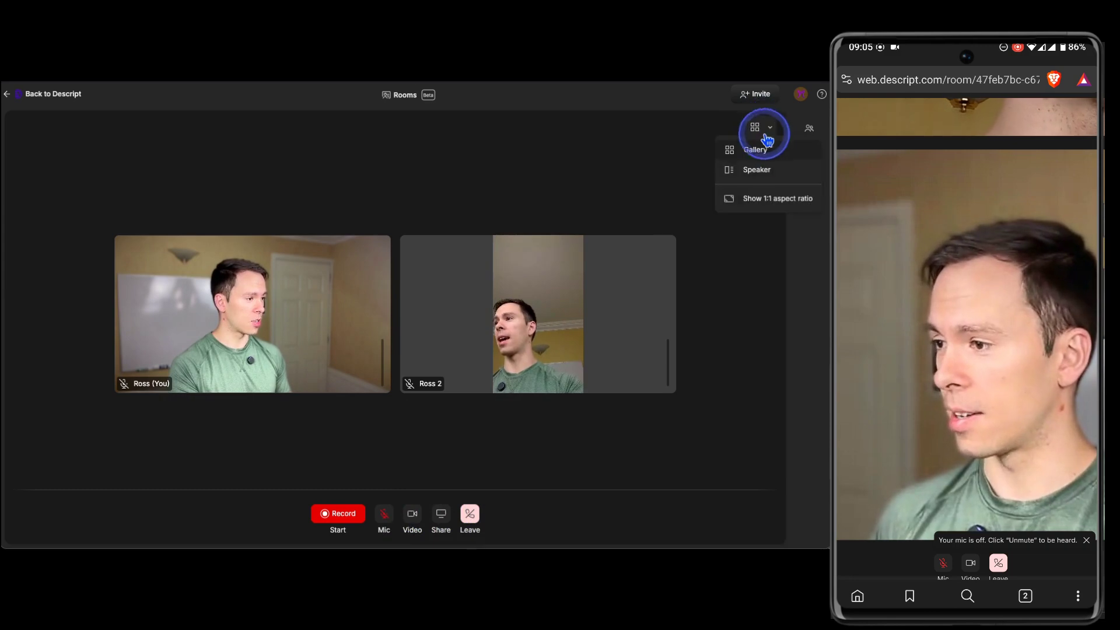
click(748, 175)
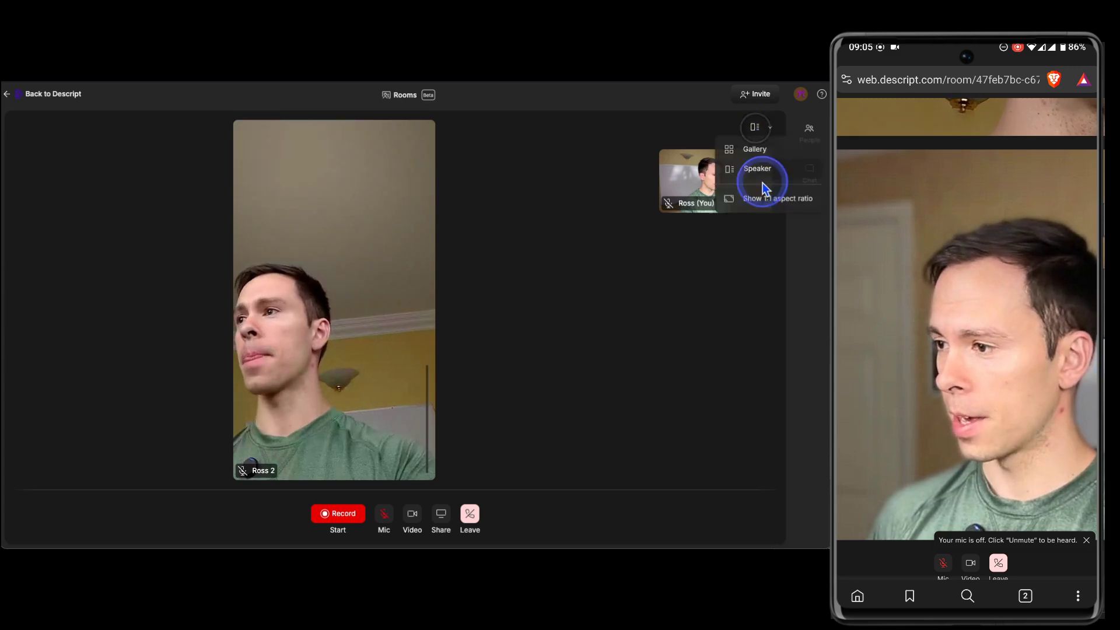
click(761, 201)
click(757, 128)
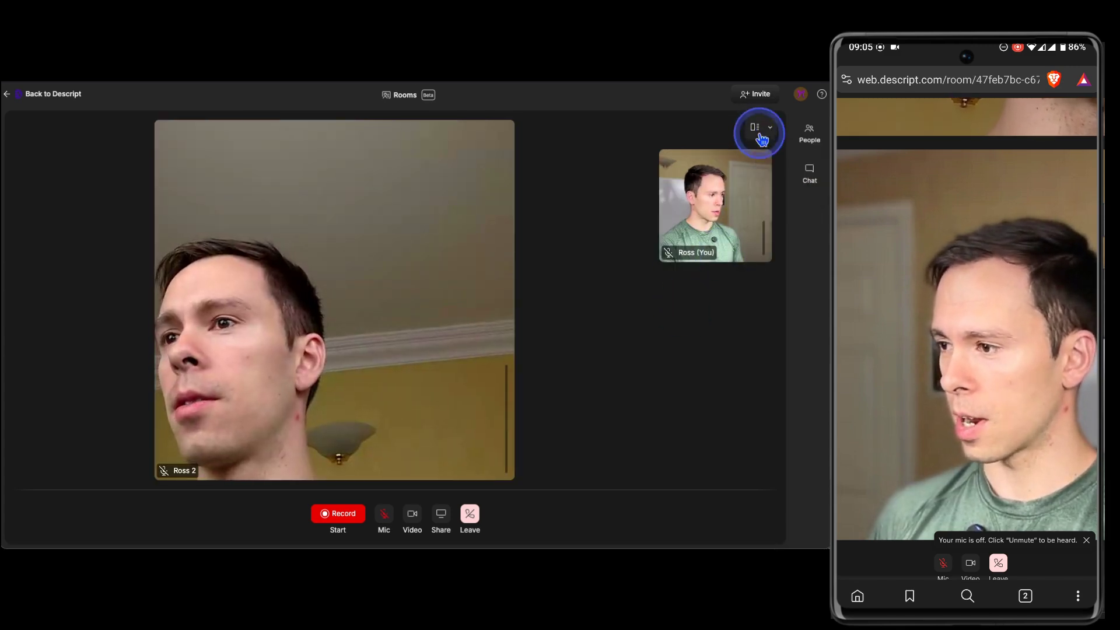
click(764, 201)
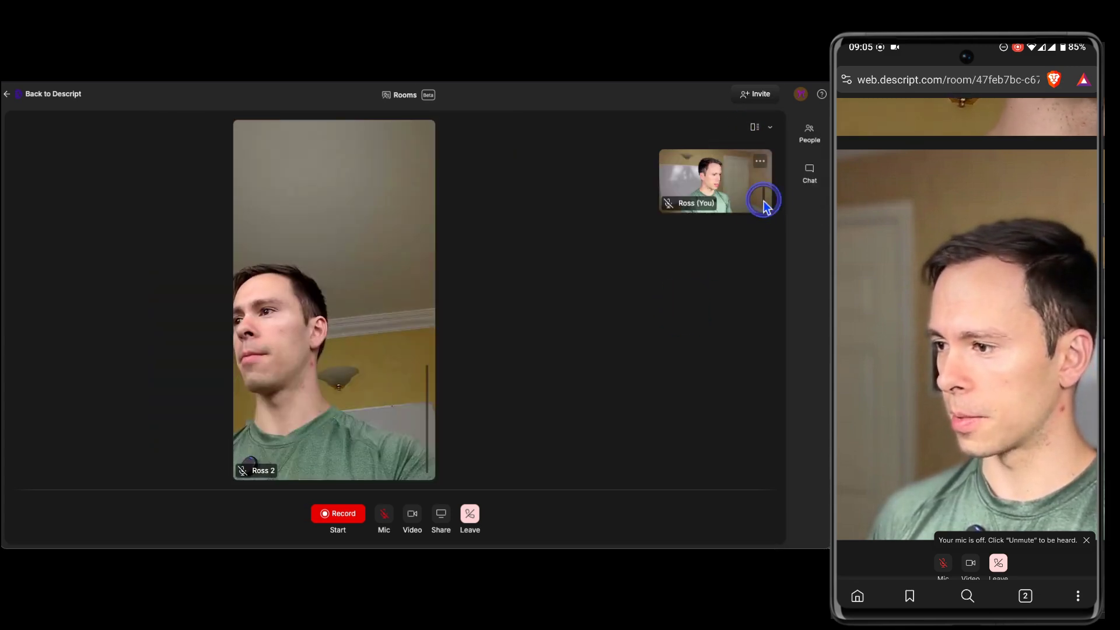
click(757, 126)
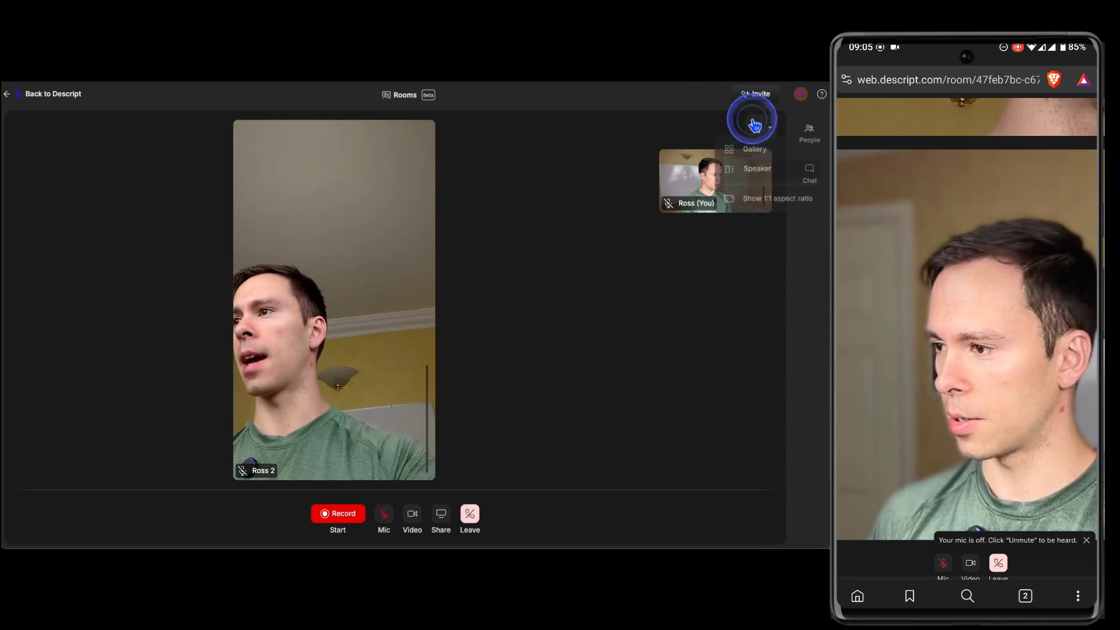
click(653, 279)
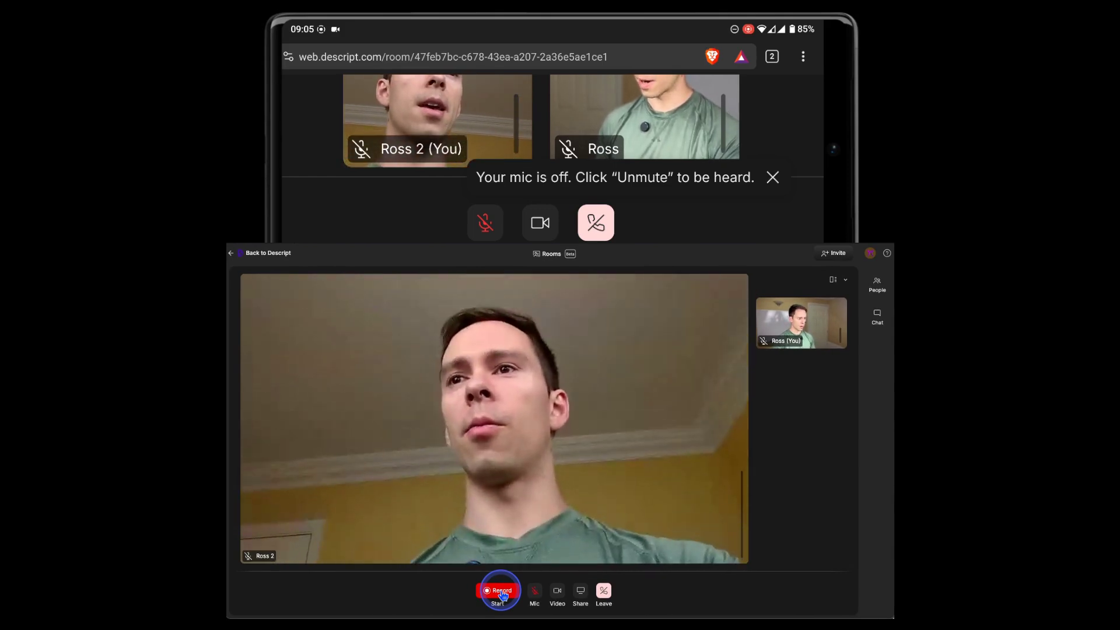
Start the room recording, unmute the host's mic, and dismiss the video-quality notice.
click(502, 595)
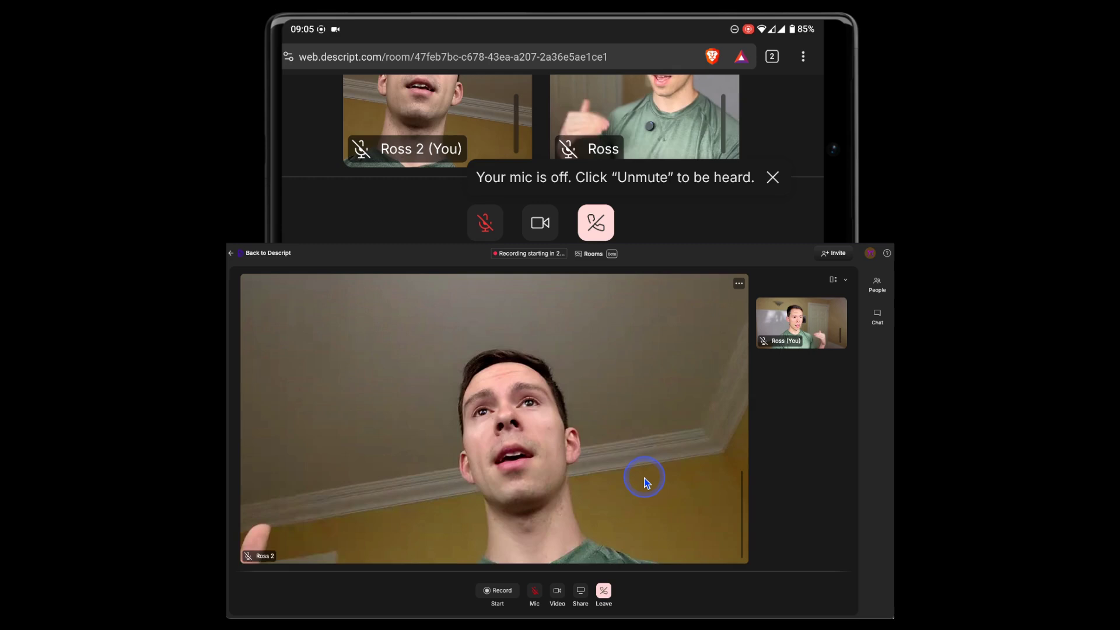
click(534, 591)
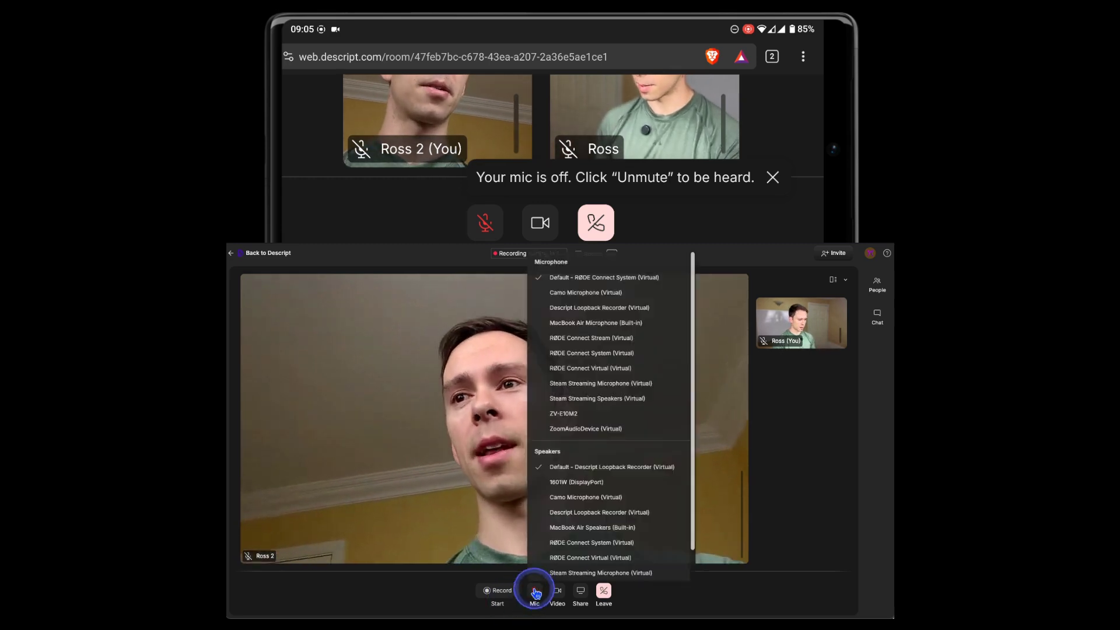
click(536, 592)
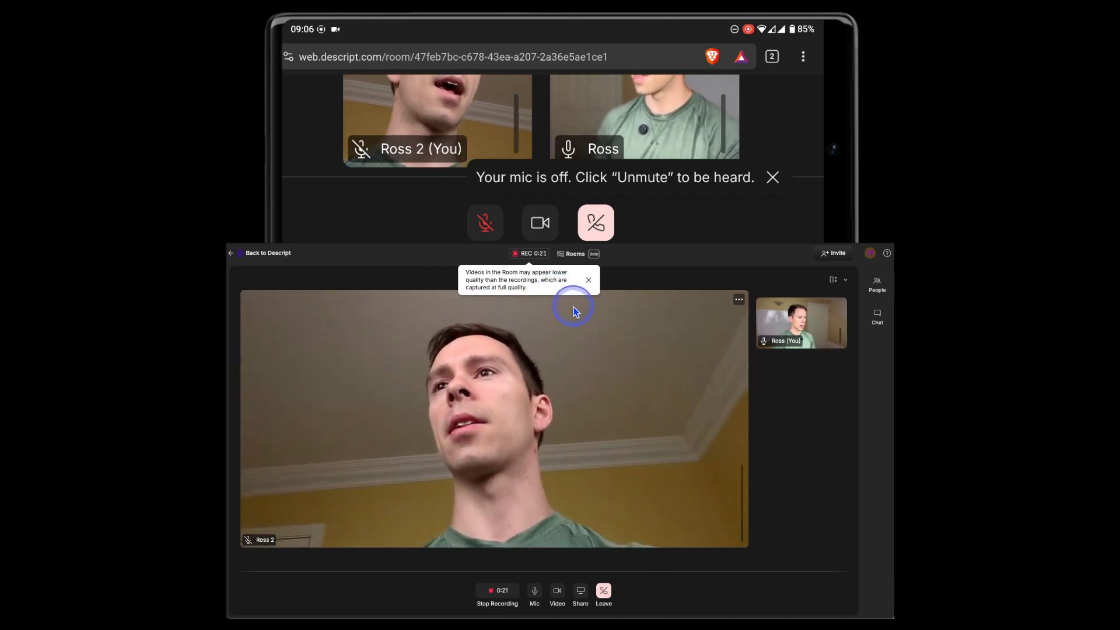
click(587, 283)
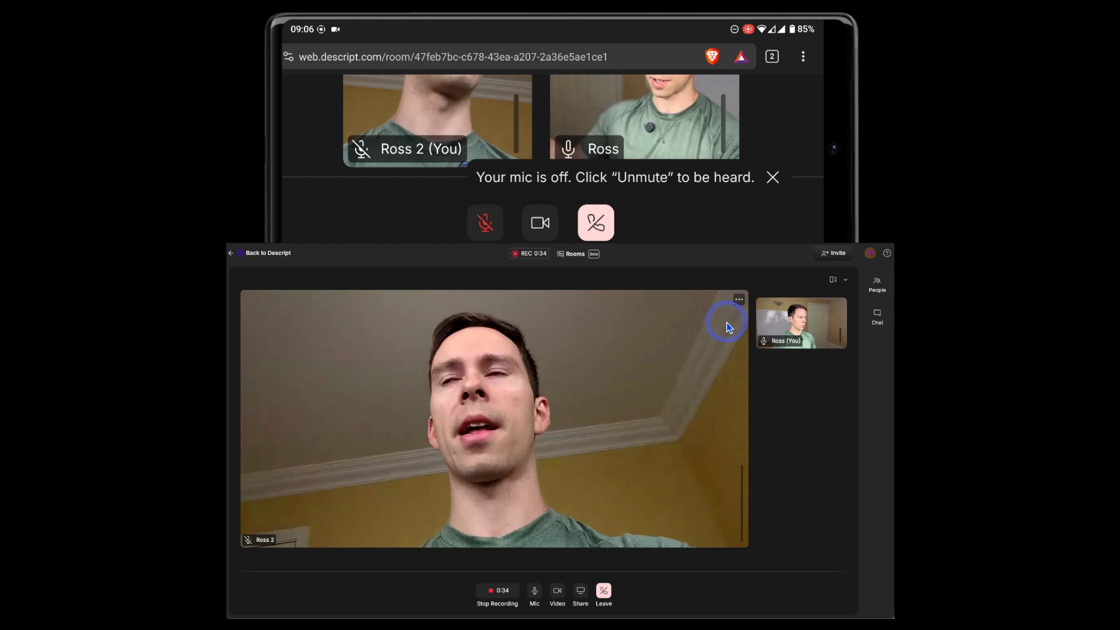
Pin the phone guest's video from the People list, then stop the recording.
click(876, 316)
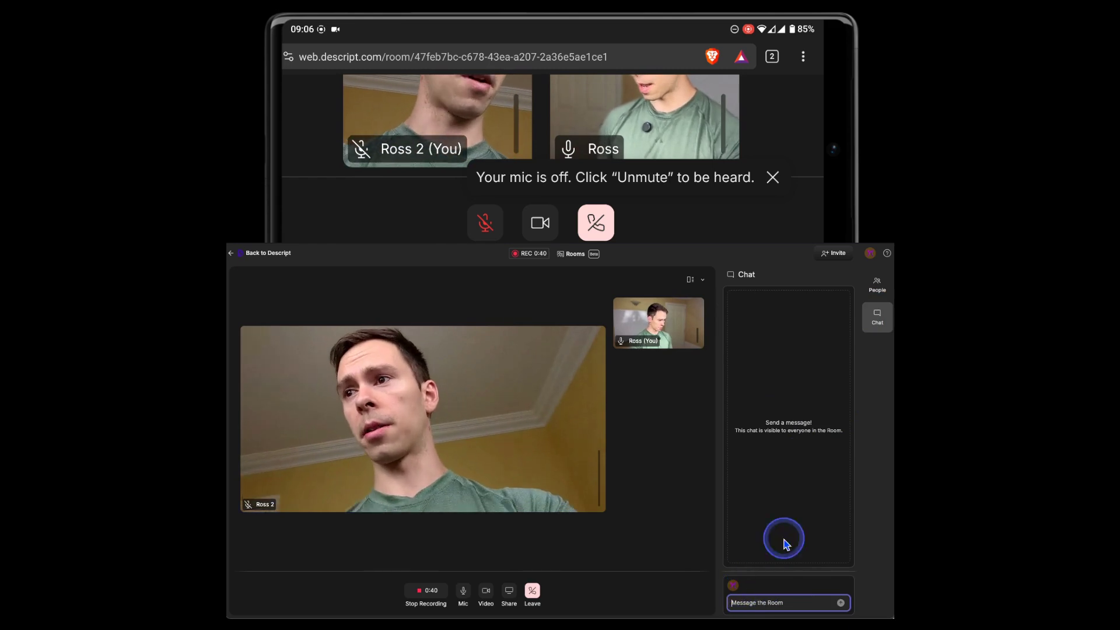
click(885, 296)
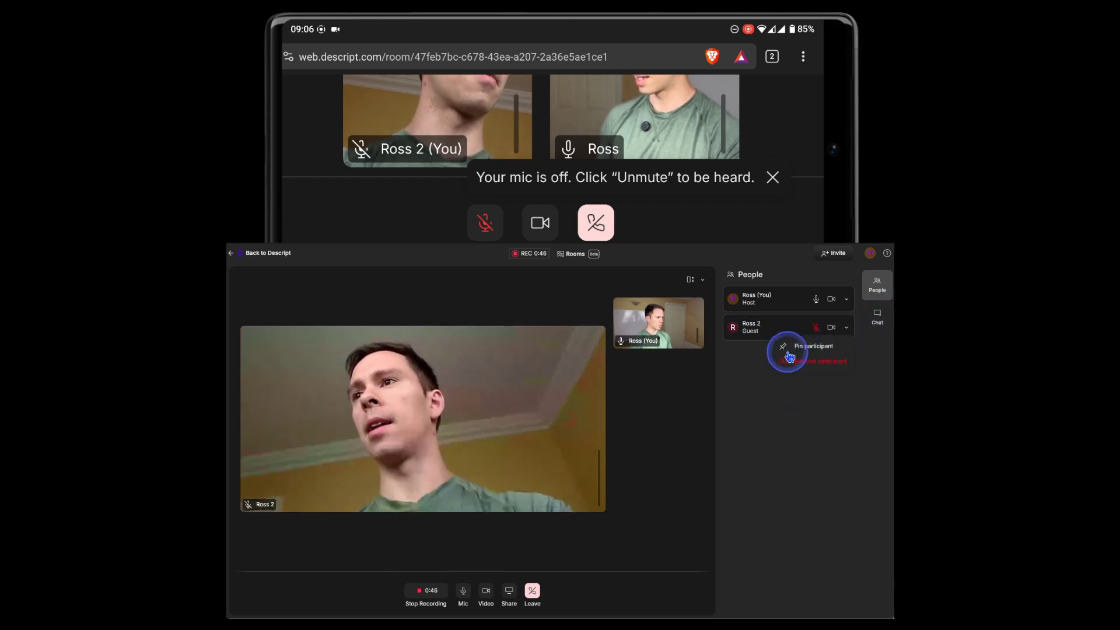
click(803, 353)
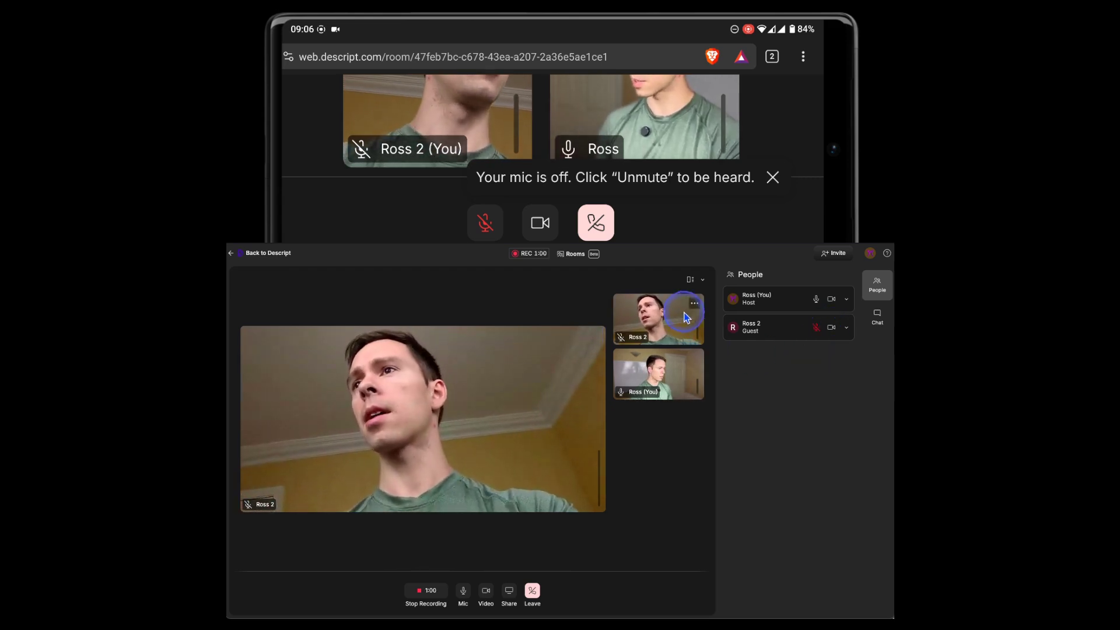
click(694, 305)
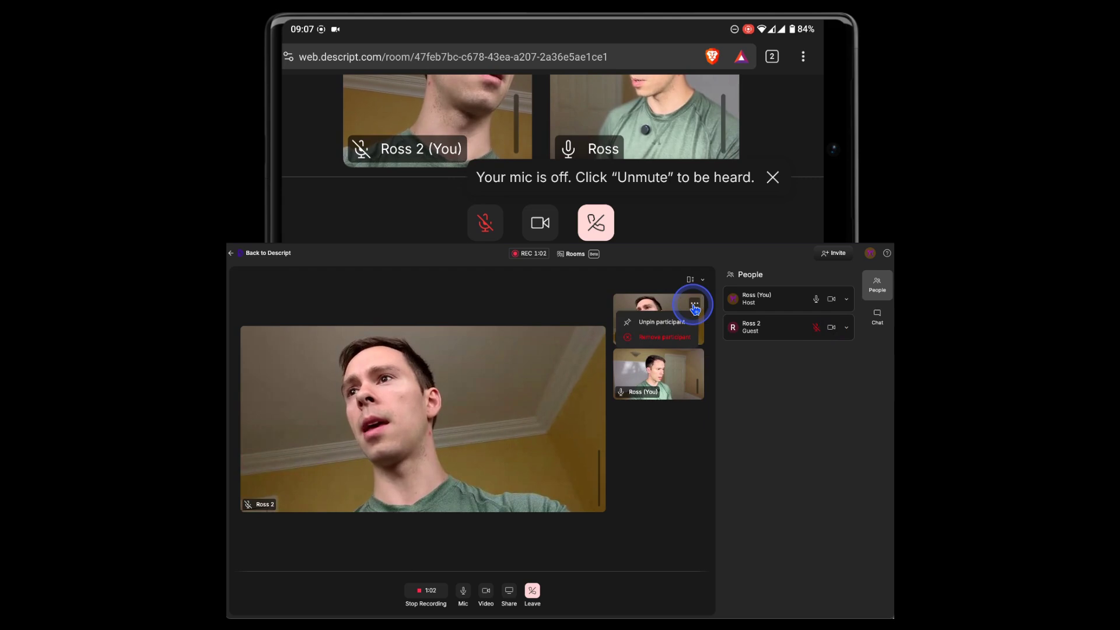
click(764, 446)
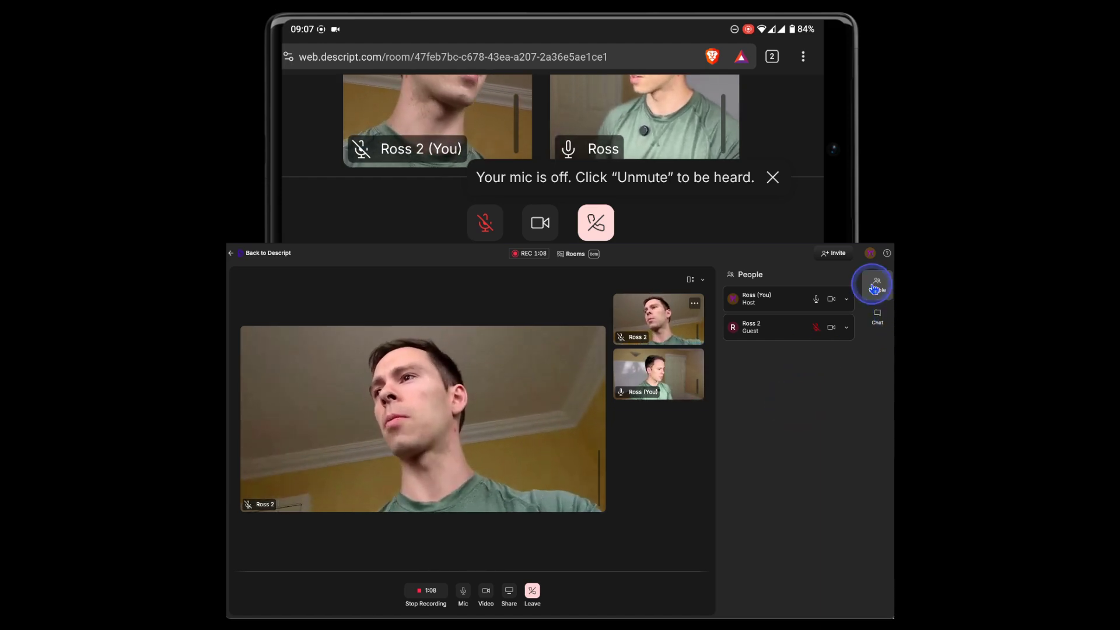
click(500, 593)
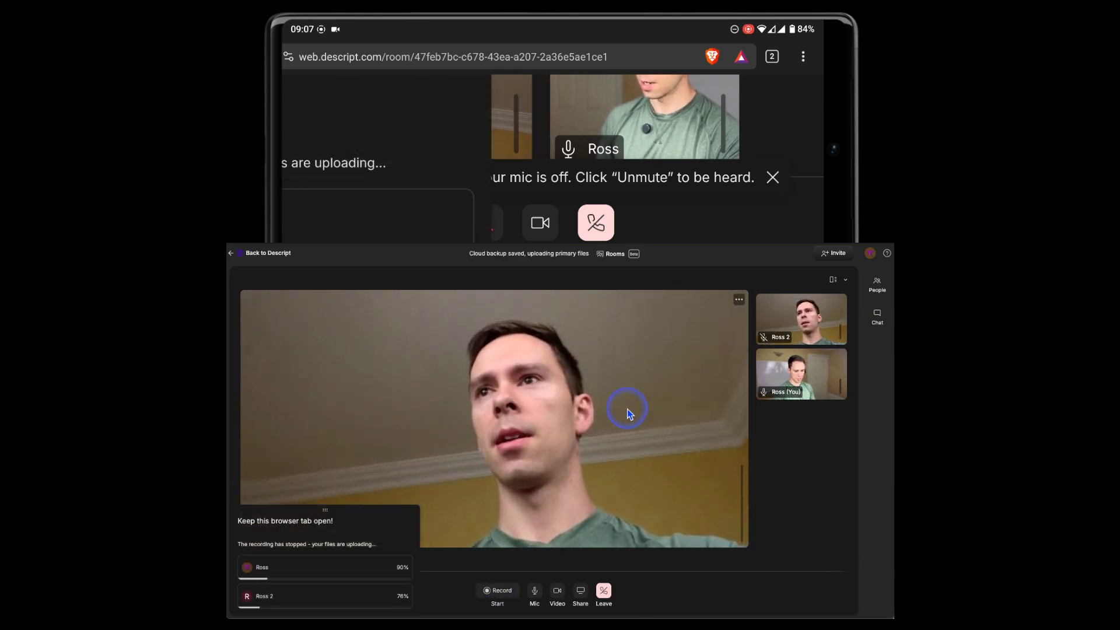
Wait for both uploads to finish and dismiss the phone and desktop upload confirmations.
drag(394, 155, 627, 154)
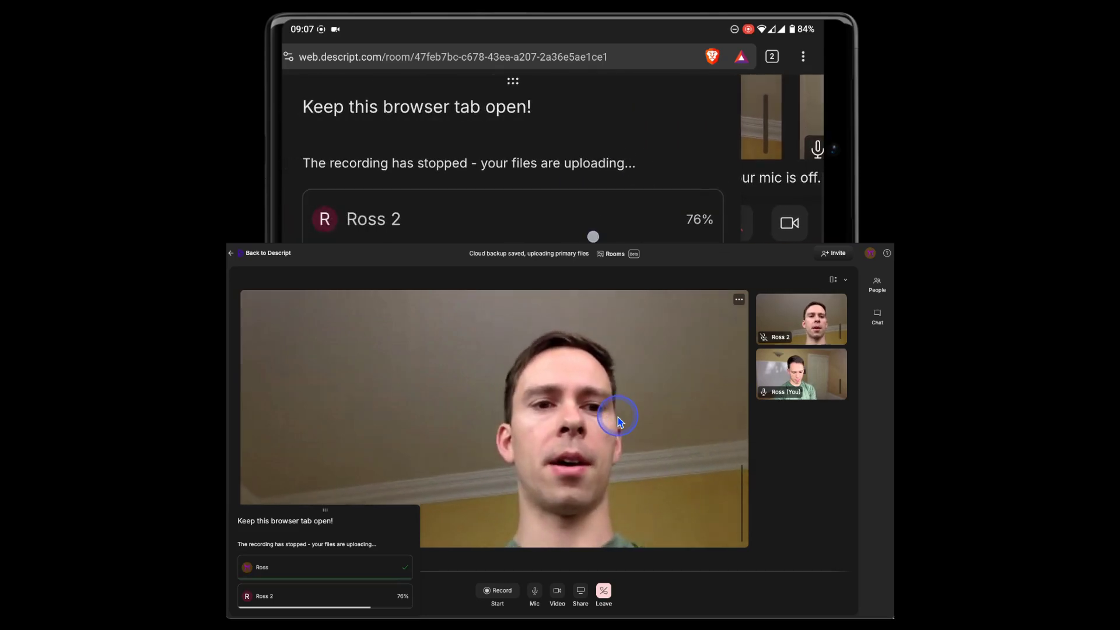
scroll(512, 146, down, 2)
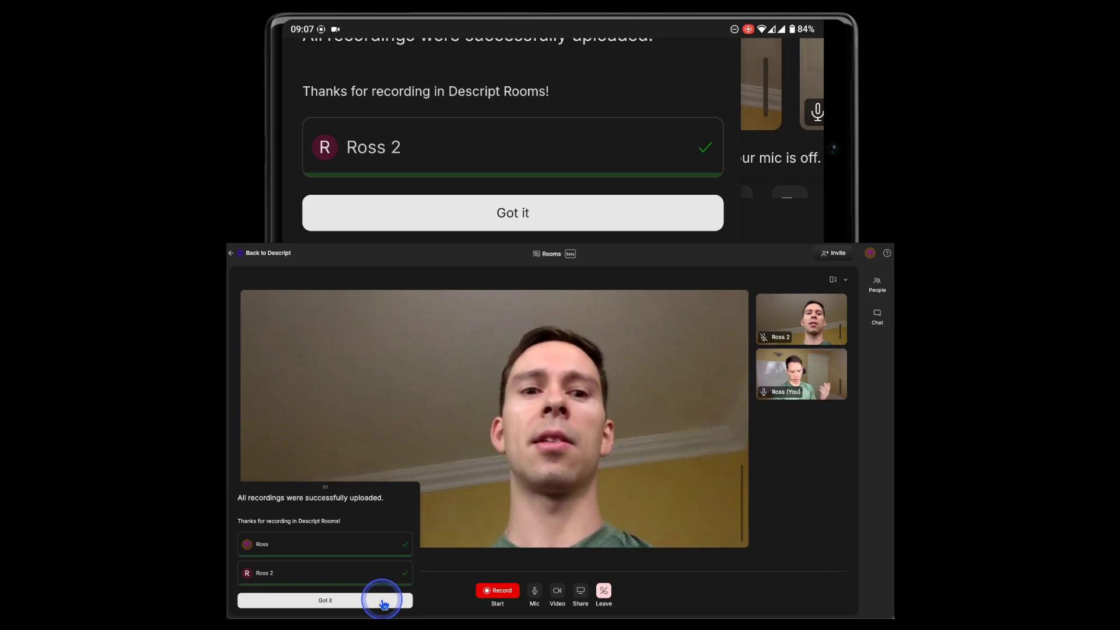
scroll(603, 184, up, 2)
scroll(603, 184, down, 3)
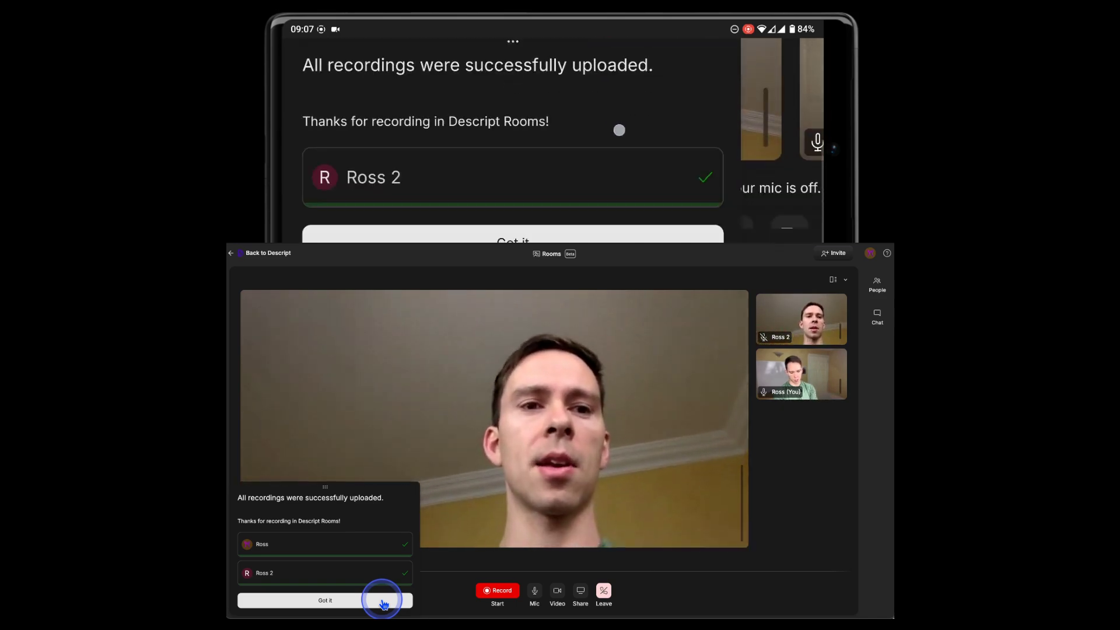
click(517, 217)
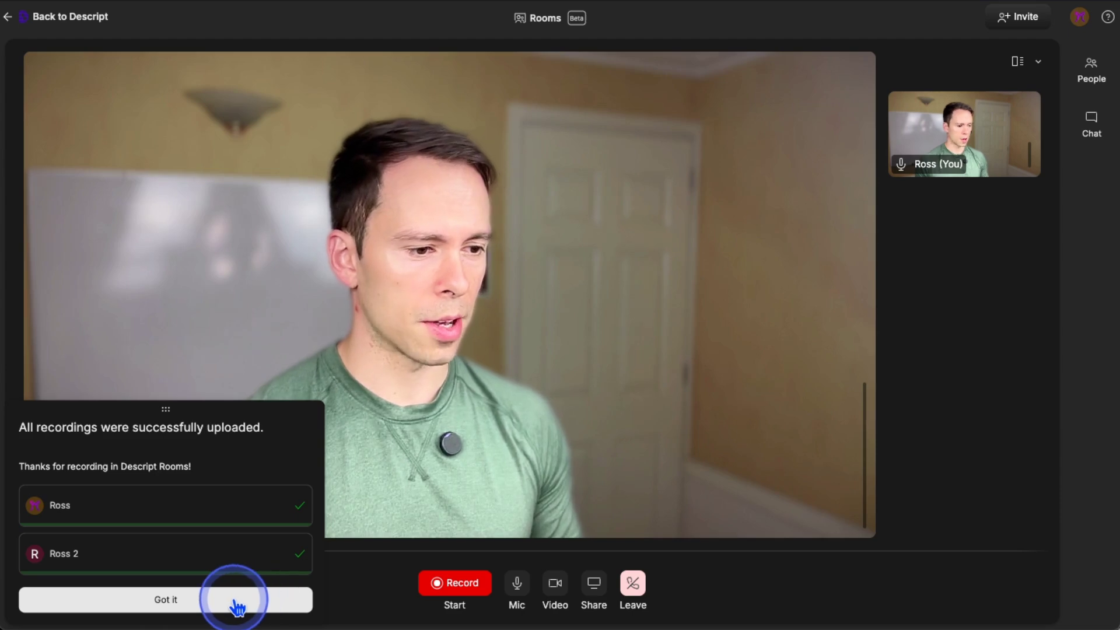
click(363, 604)
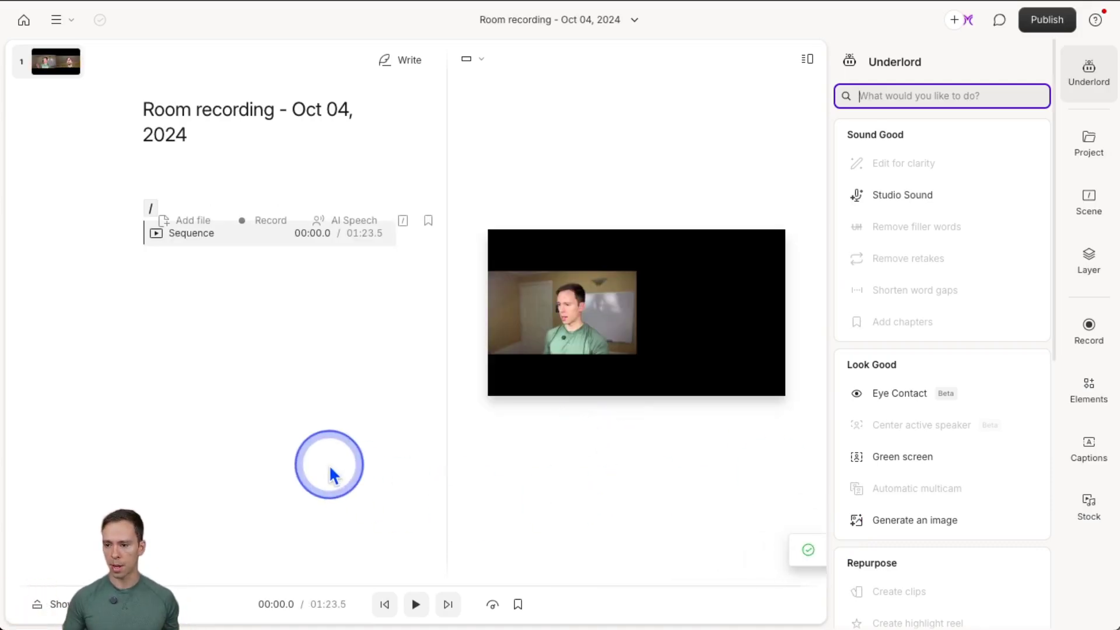
Show the timeline, select the guest and host video layers, and right-click the sequence clip.
click(87, 601)
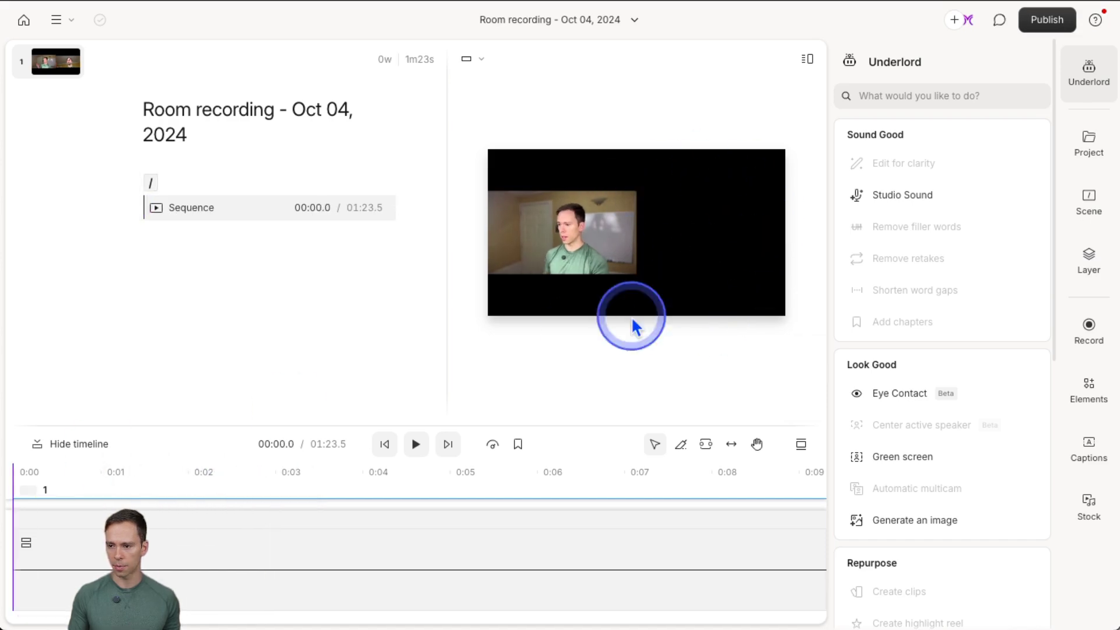
click(150, 486)
click(702, 224)
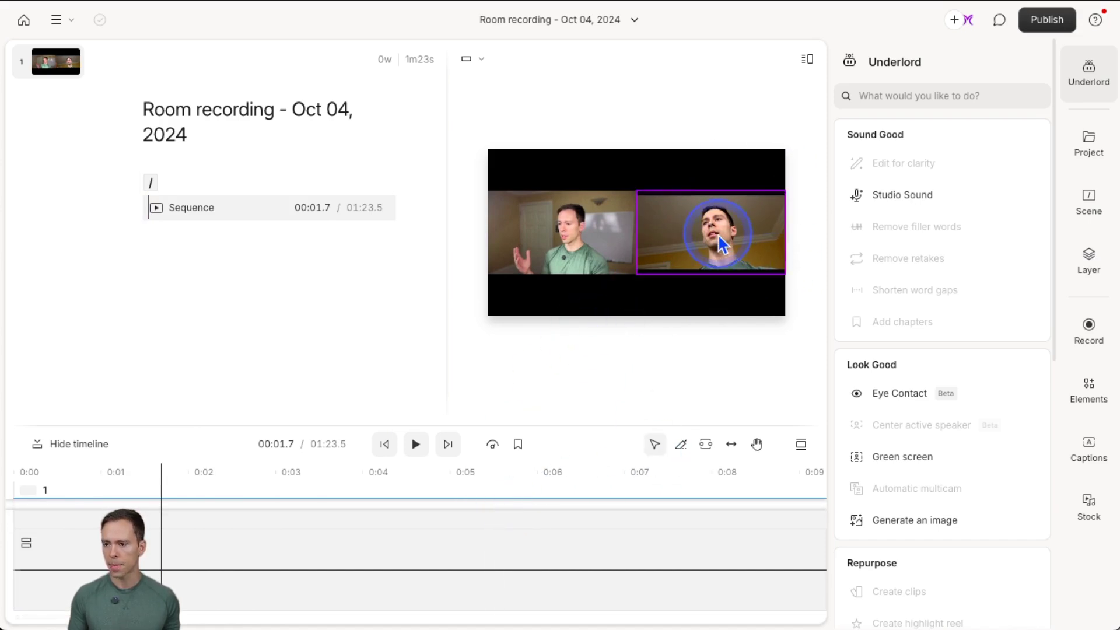
click(499, 244)
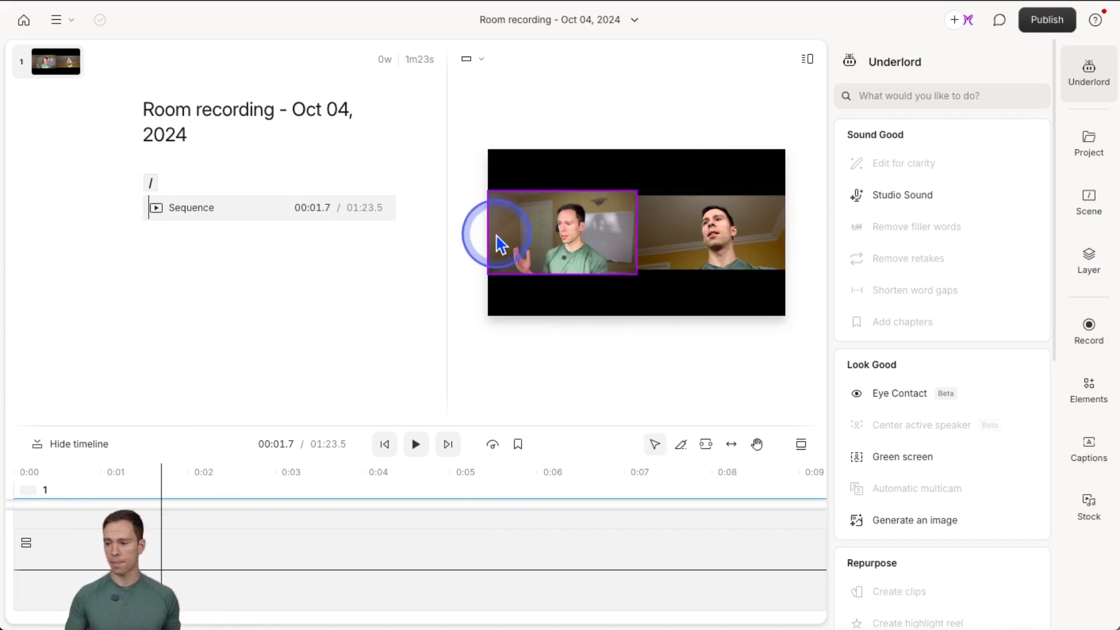
click(253, 577)
right_click(205, 580)
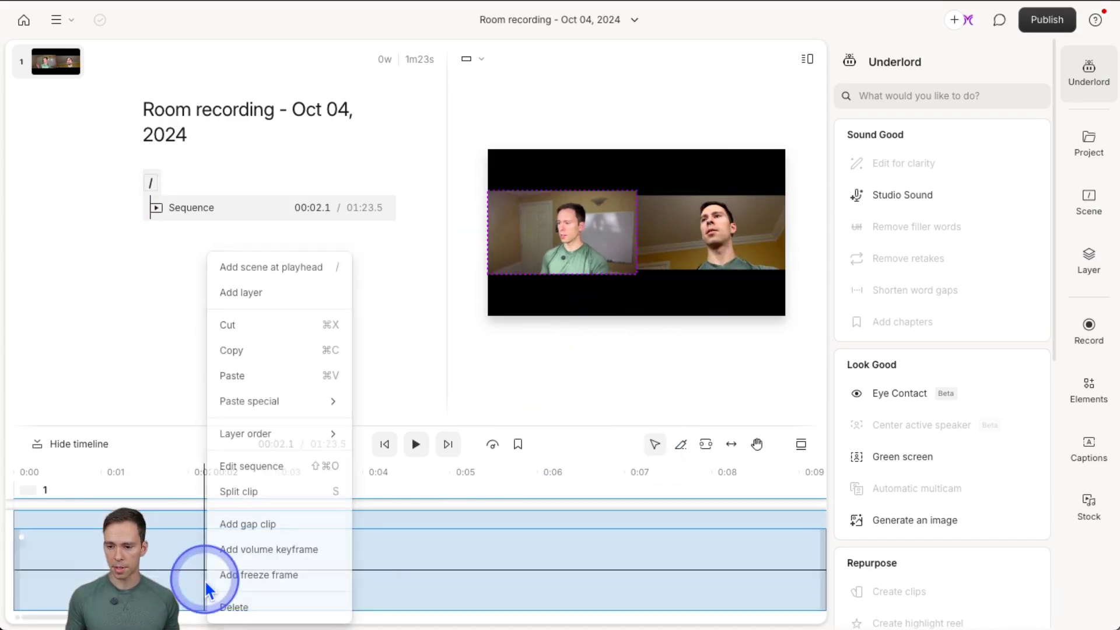
click(284, 469)
click(424, 540)
click(317, 465)
click(332, 414)
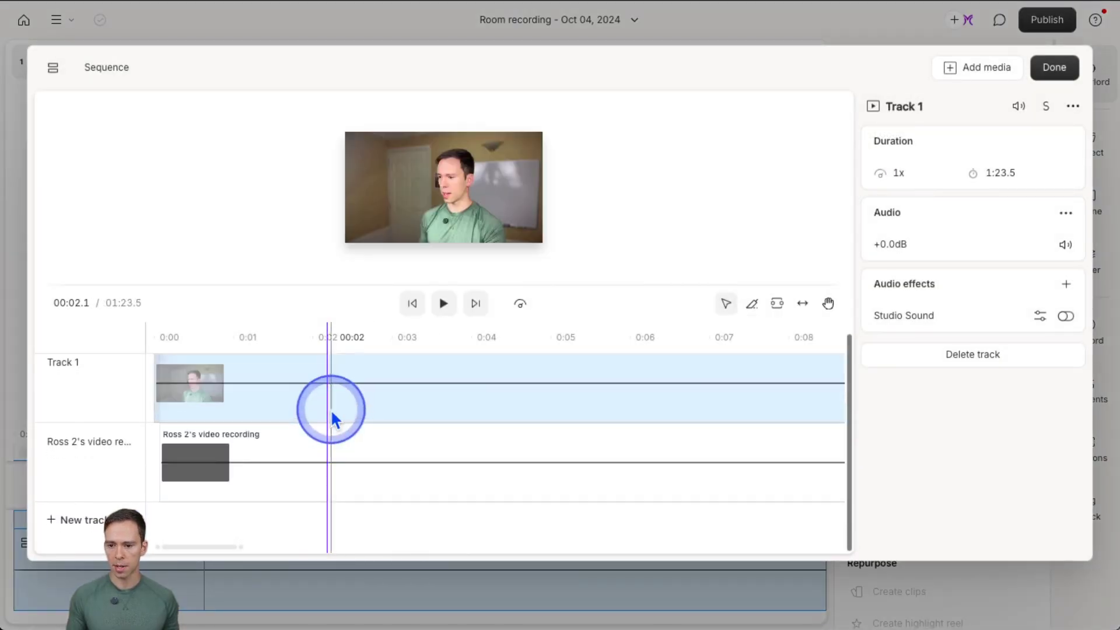
click(312, 461)
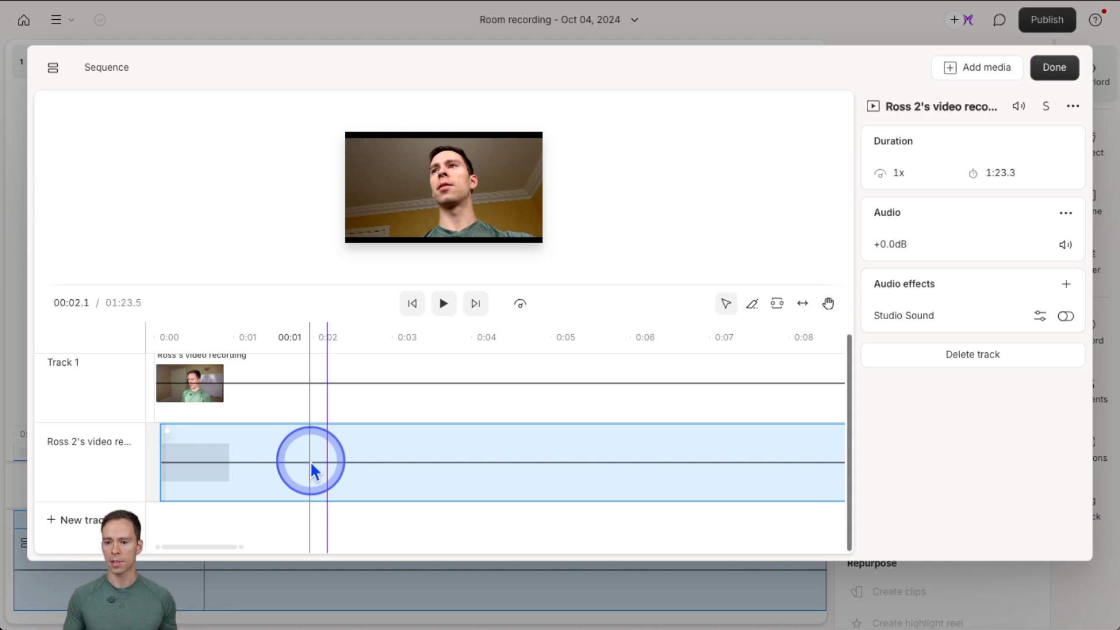
click(317, 387)
click(313, 467)
click(311, 415)
click(317, 456)
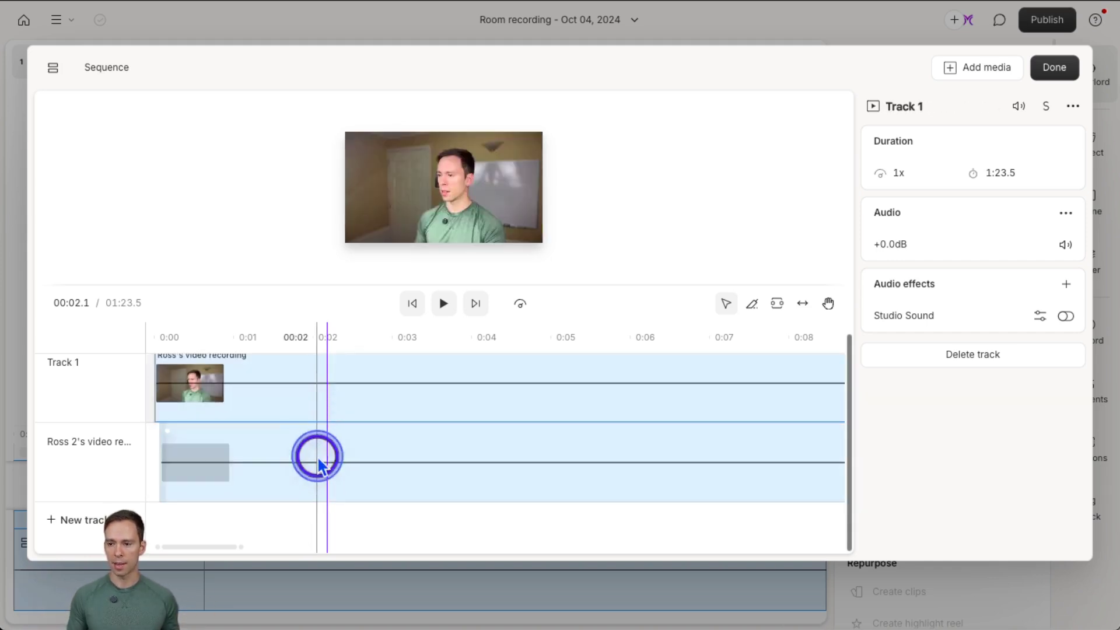
click(324, 398)
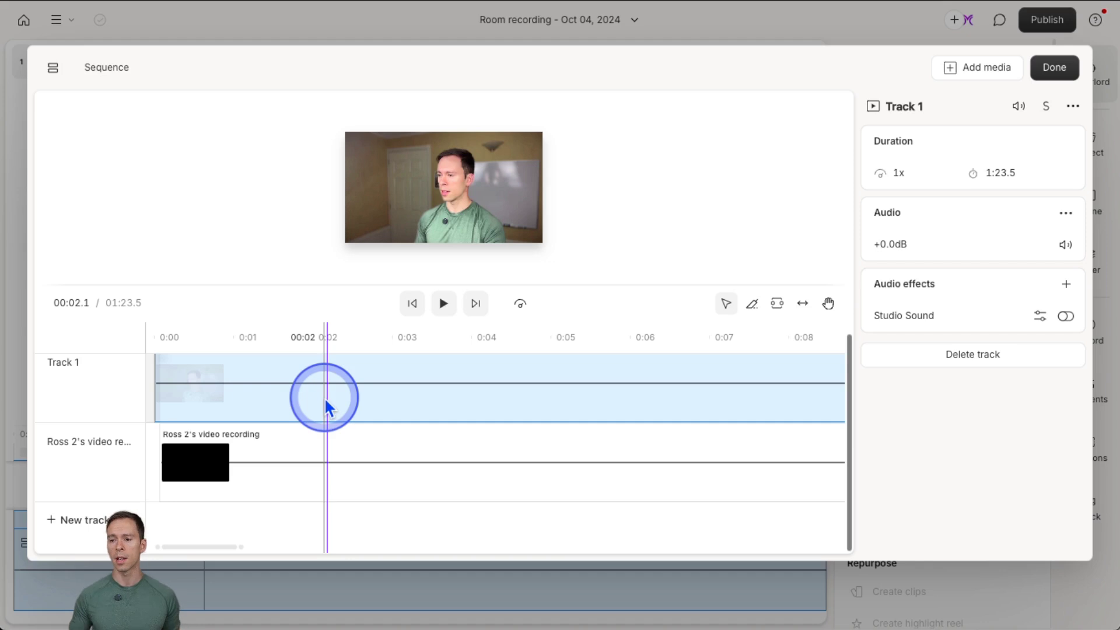
click(394, 449)
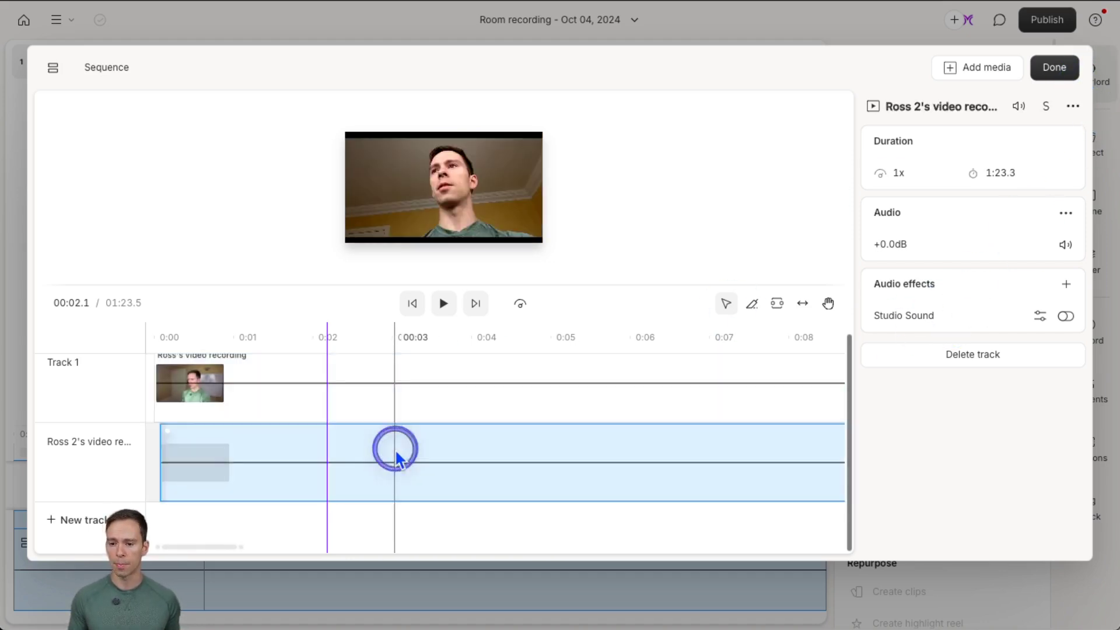
click(384, 402)
click(393, 432)
click(383, 397)
click(377, 447)
click(373, 411)
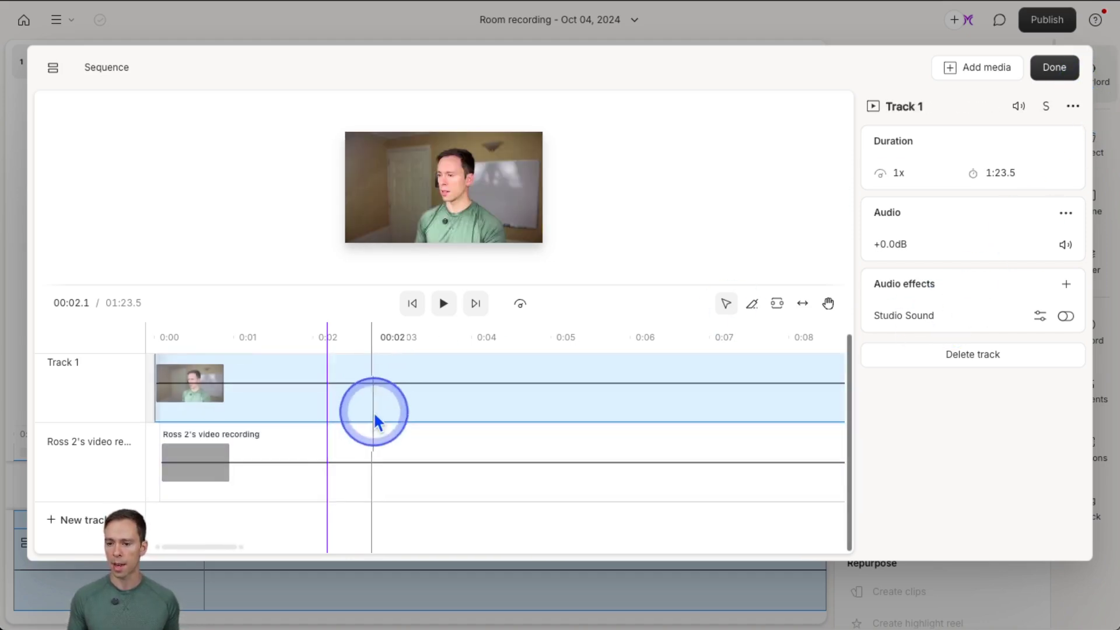
click(378, 400)
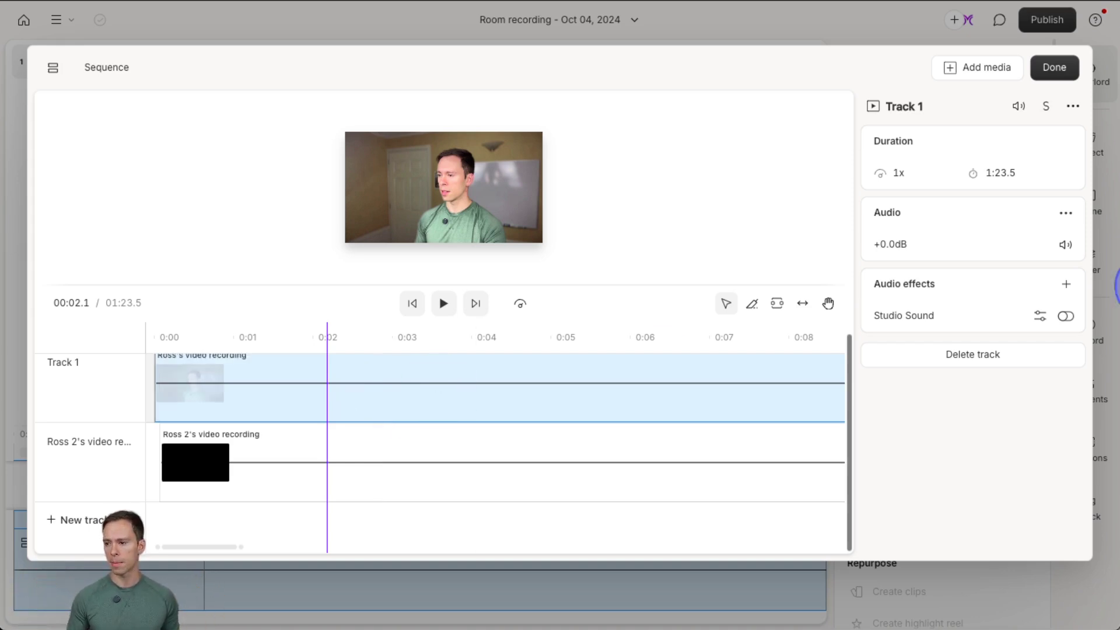
click(1054, 67)
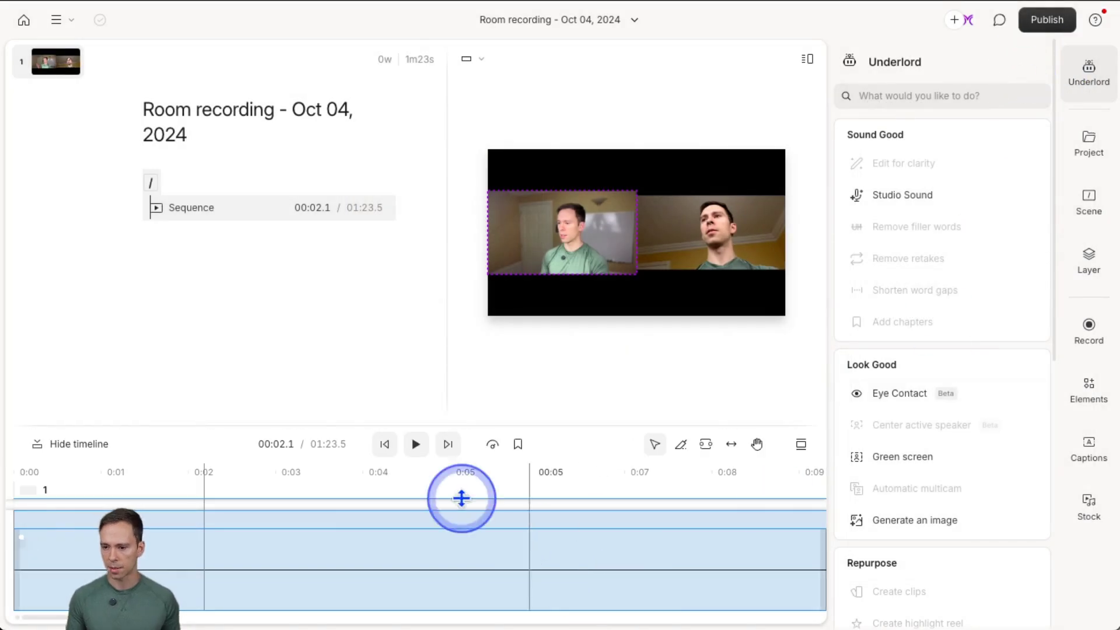